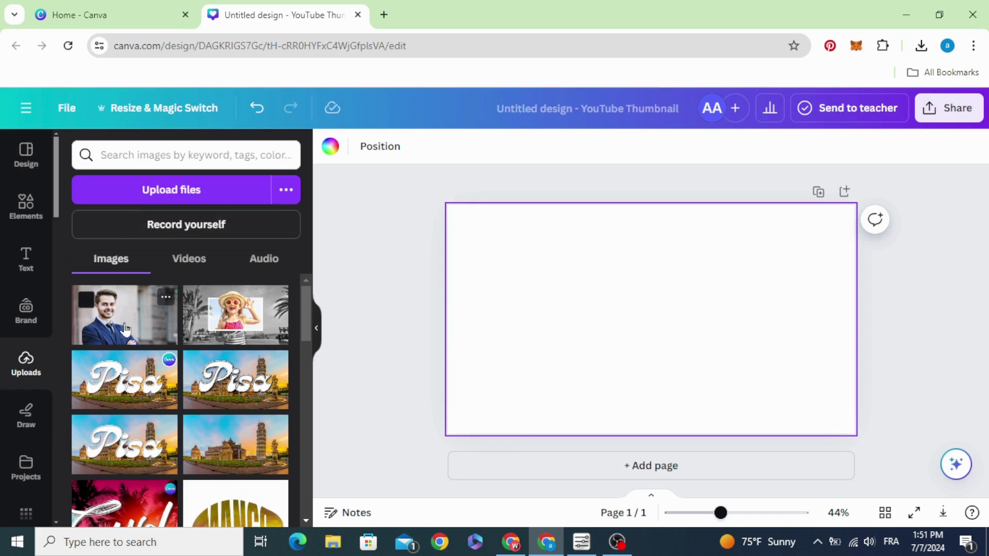
Step: Place the smiling man's portrait from Uploads on the thumbnail, enlarged to fill the page
left_click_drag(125, 328, 537, 290)
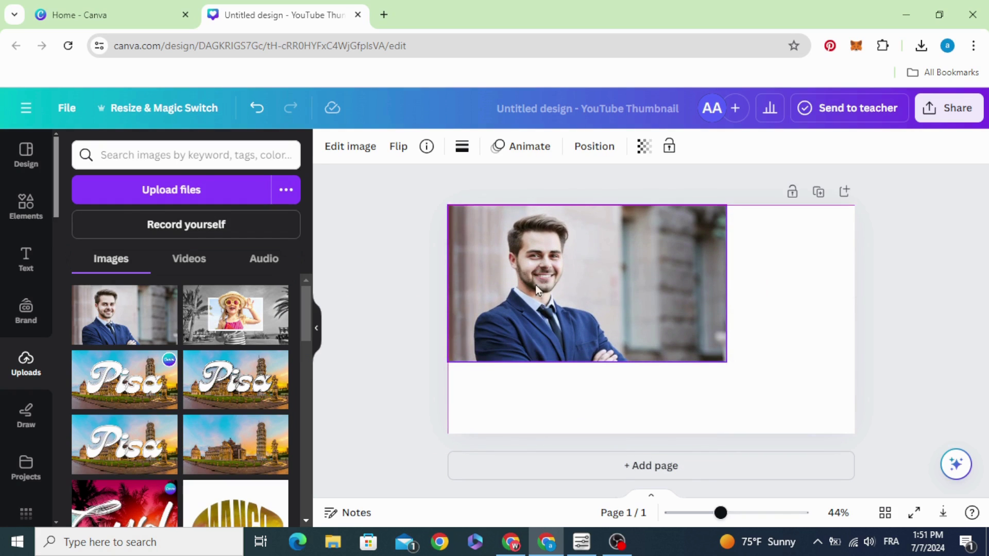
left_click_drag(726, 355, 855, 434)
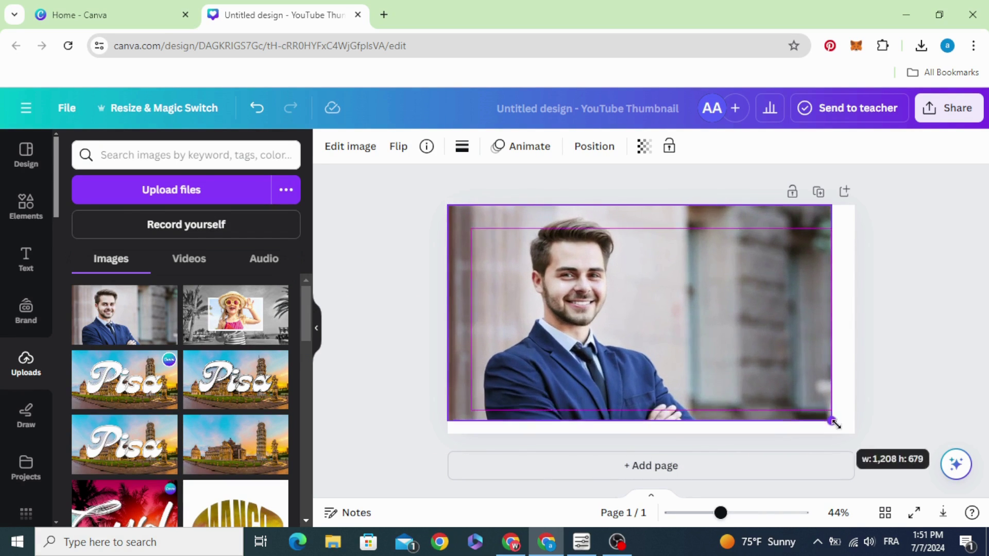
scroll(27, 451, "down", 2)
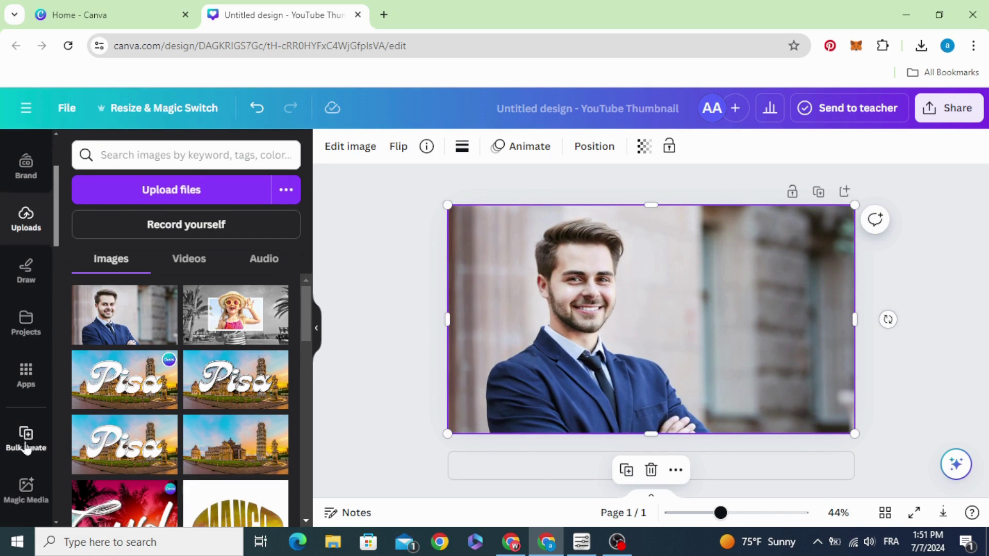
Step: Generate an Artvatar painting-style avatar that replaces the man's original photo
left_click(26, 374)
type("Artvatar")
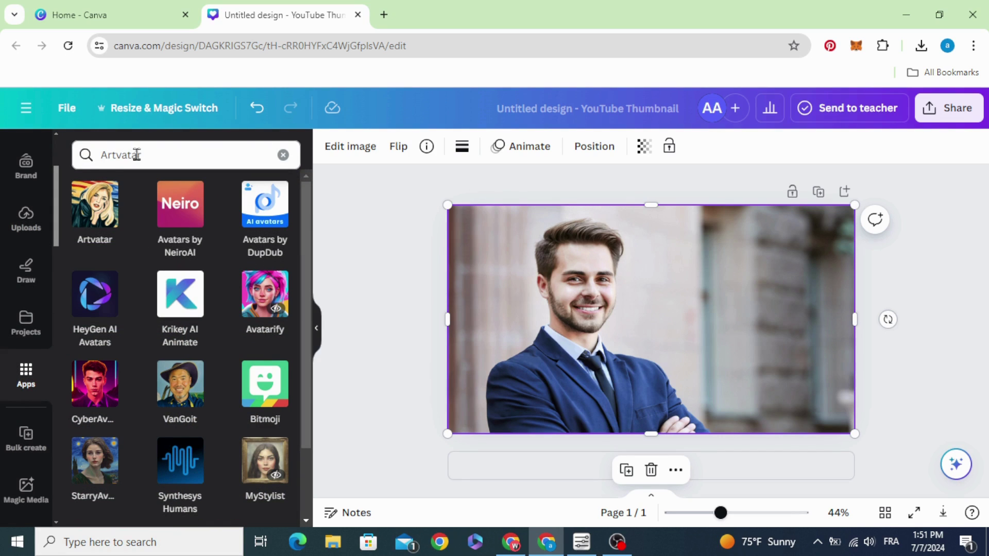
left_click(90, 210)
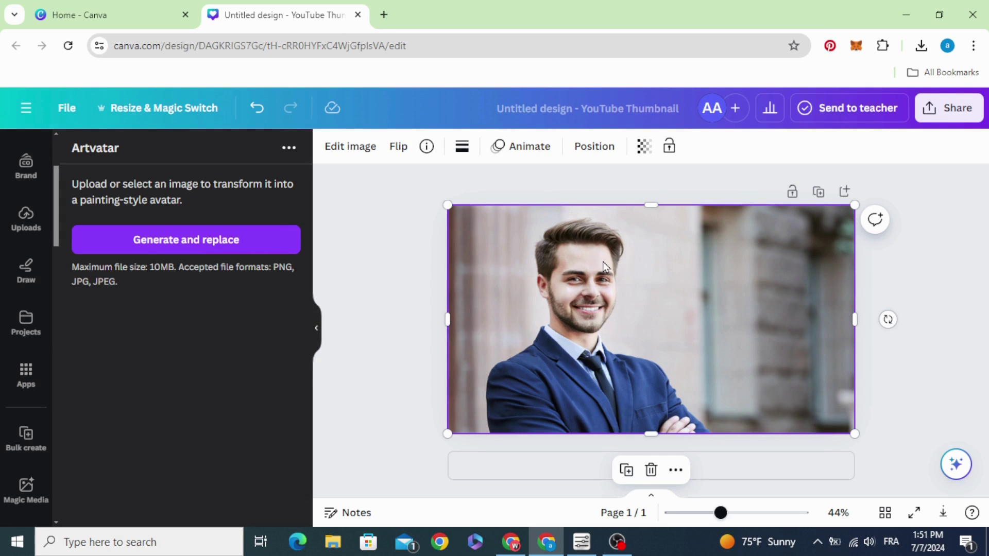
left_click(178, 244)
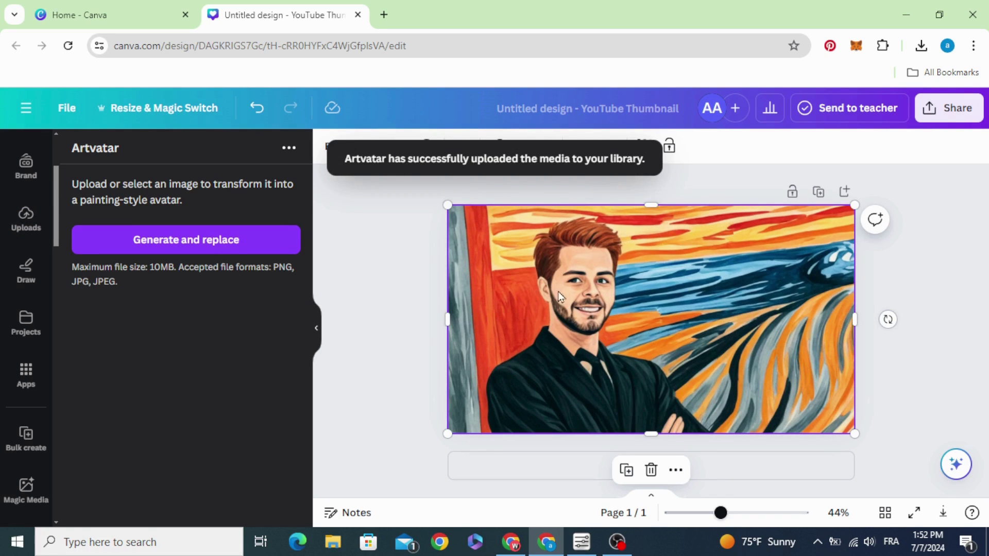
Step: Remove the avatar's background with BG Remover, then enlarge the cutout and shift it right
left_click(336, 147)
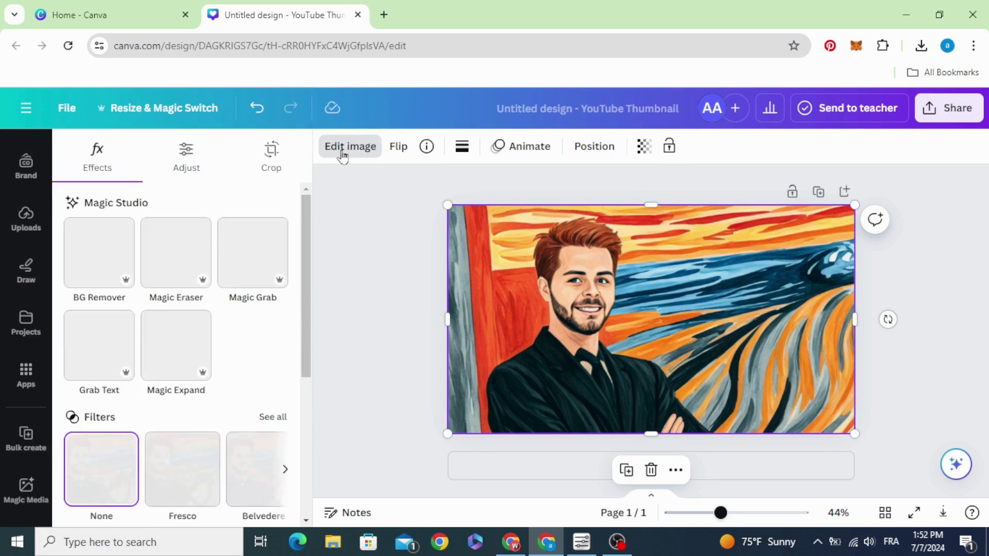
left_click(87, 252)
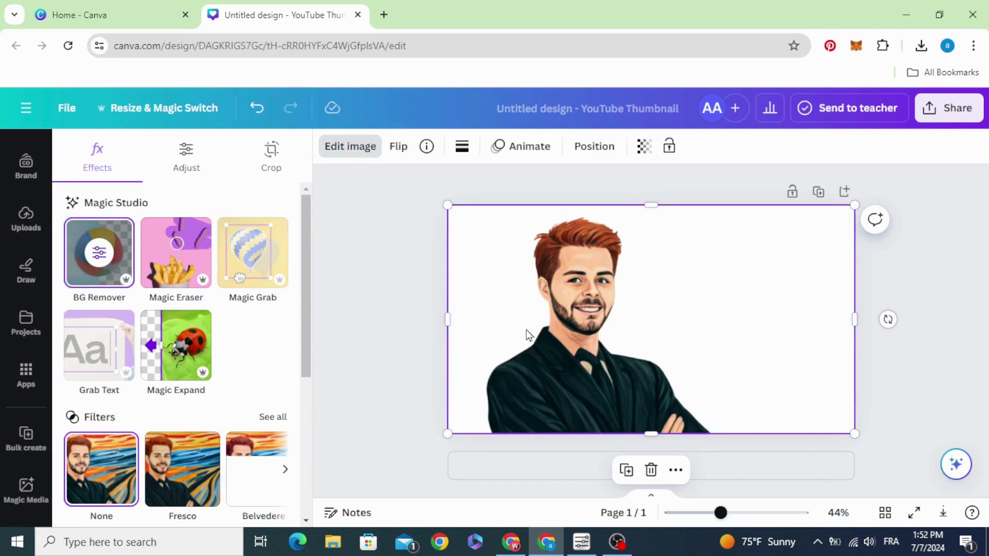
left_click_drag(527, 334, 592, 336)
left_click_drag(513, 435, 448, 471)
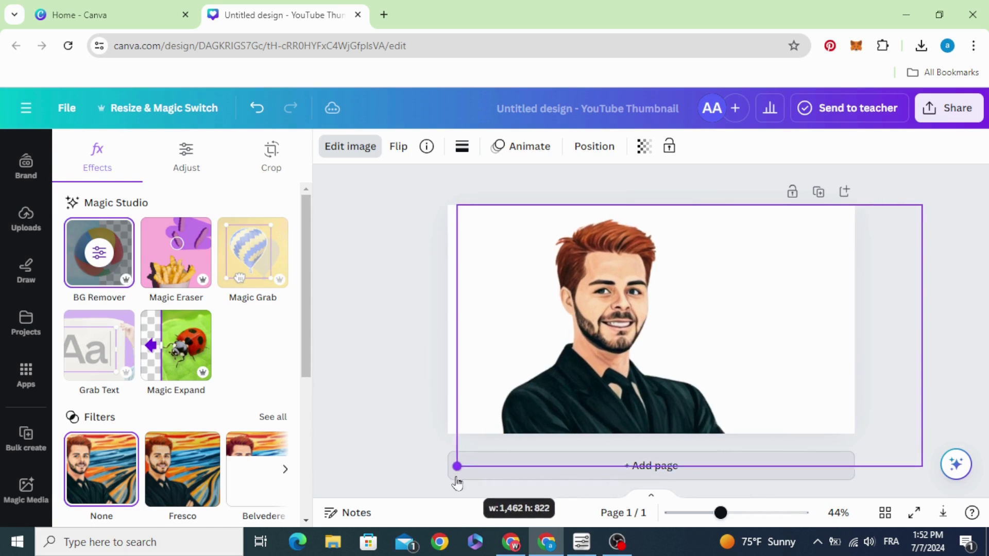
left_click_drag(561, 402, 583, 402)
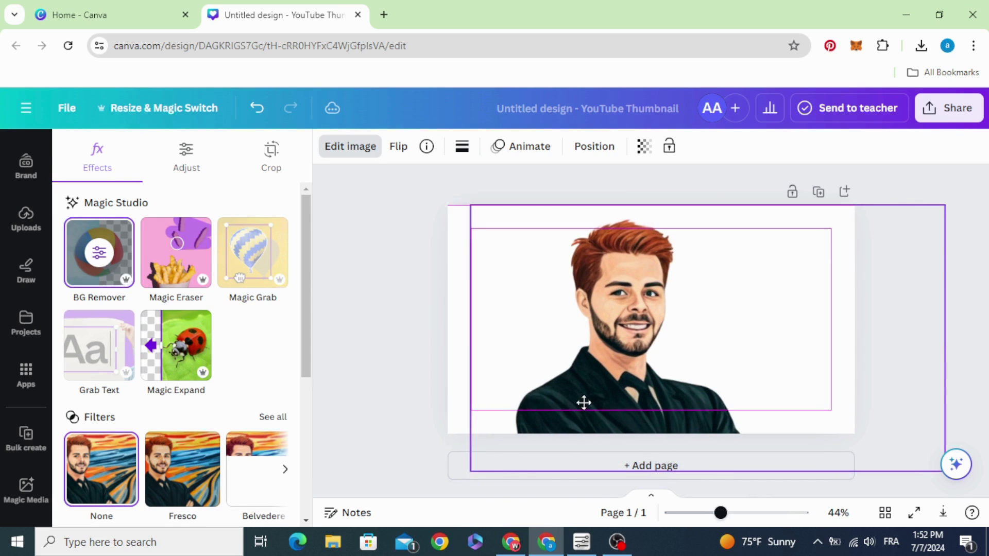
Step: Set avatar contrast to -100 and shadows, saturation and clarity to 100
left_click(186, 155)
scroll(163, 346, "down", 1)
scroll(163, 347, "down", 3)
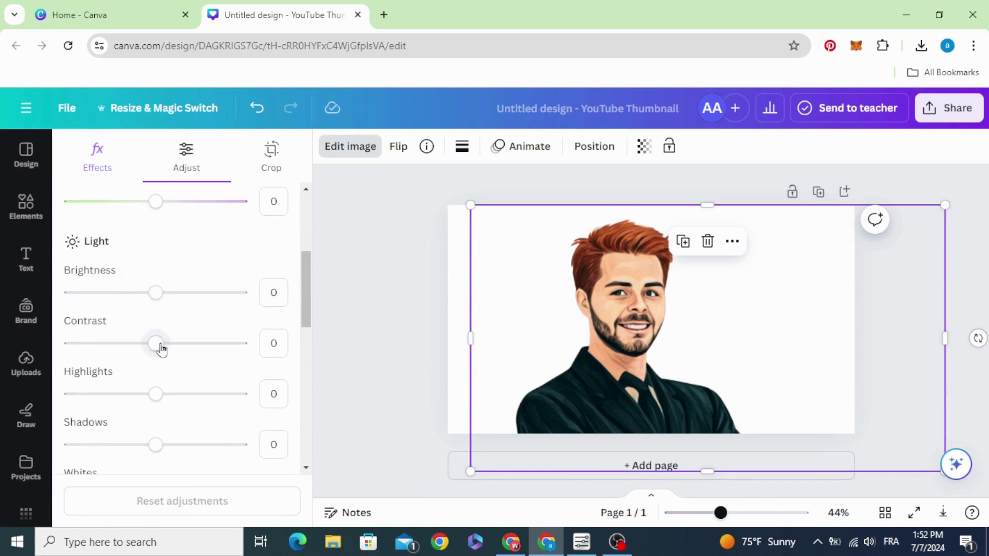
left_click_drag(158, 348, 29, 357)
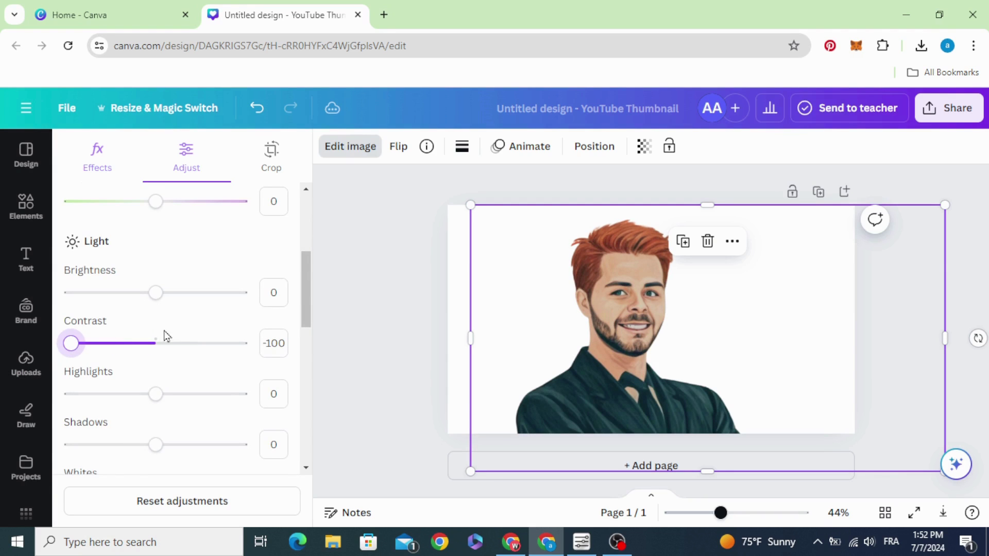
scroll(168, 340, "down", 2)
left_click_drag(159, 301, 286, 307)
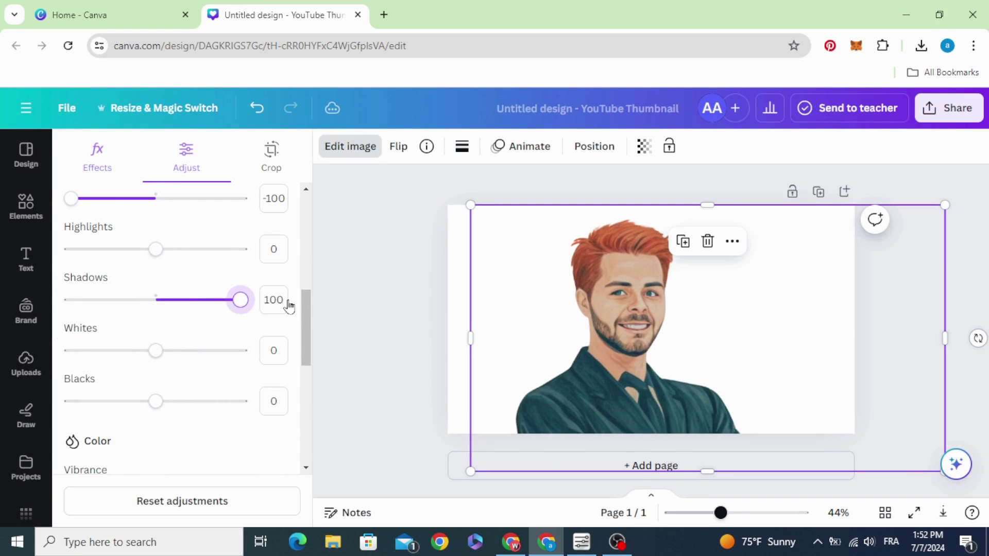
scroll(153, 310, "down", 2)
left_click_drag(155, 398, 276, 409)
scroll(135, 395, "down", 2)
scroll(178, 378, "down", 2)
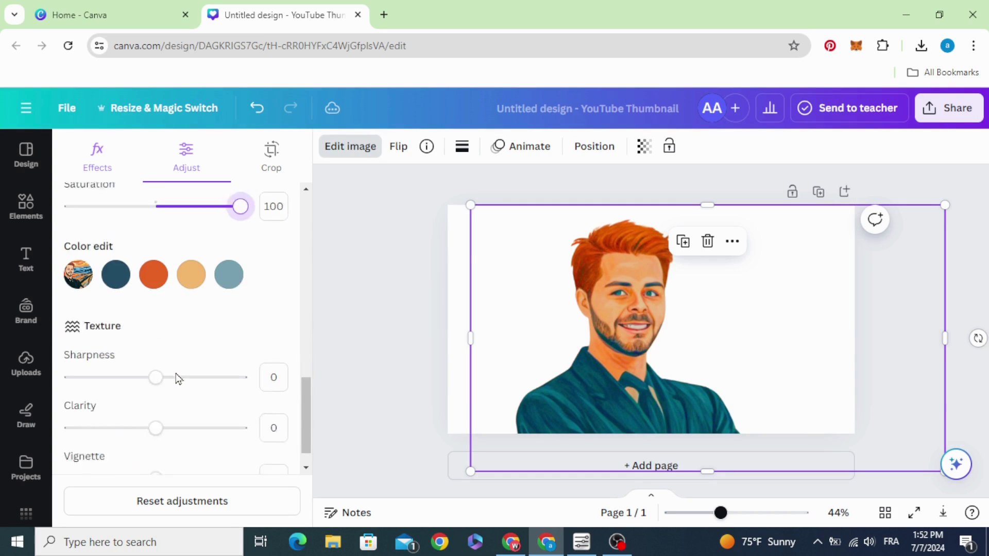
left_click_drag(157, 403, 330, 409)
Step: Search Elements for 'watercolor' graphics and filter the results to yellow
left_click(372, 335)
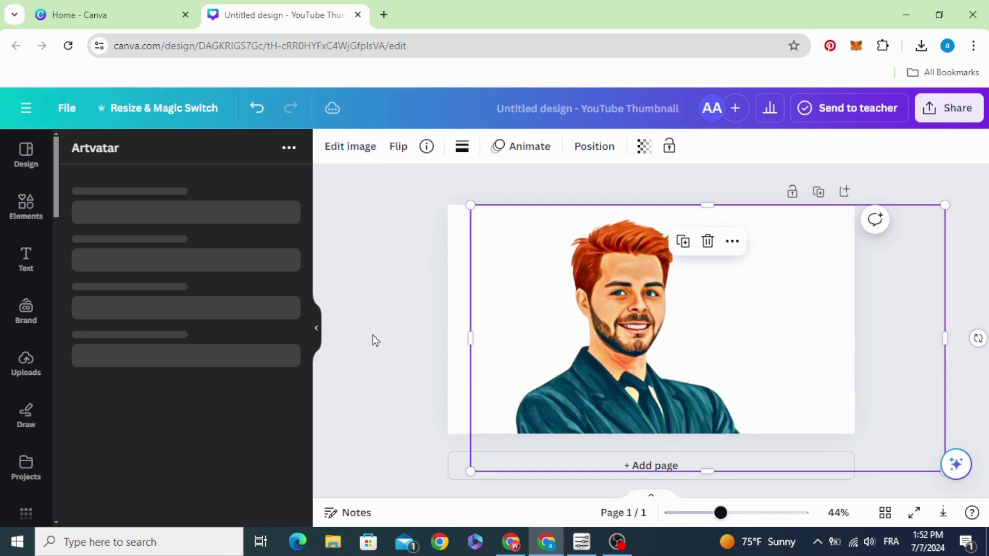
left_click(24, 207)
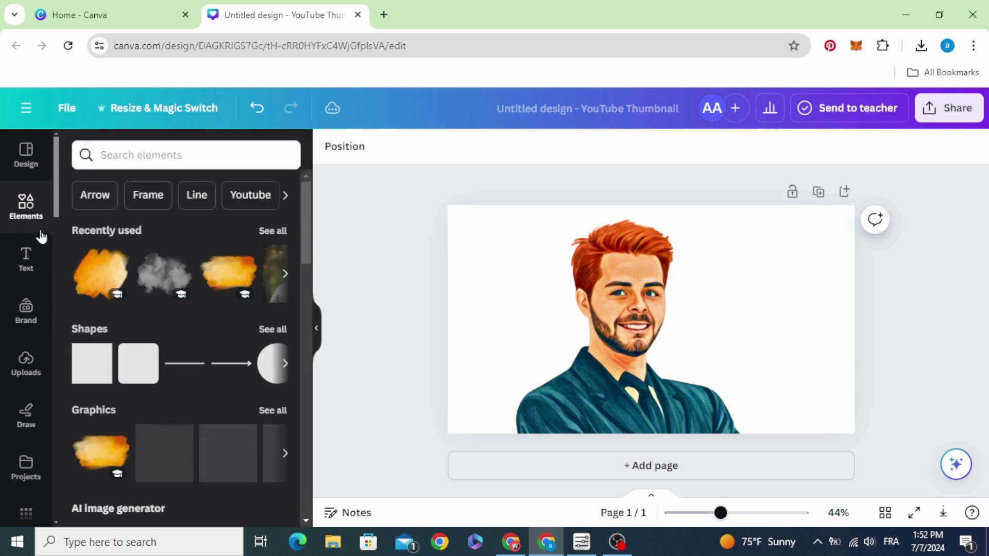
left_click(133, 157)
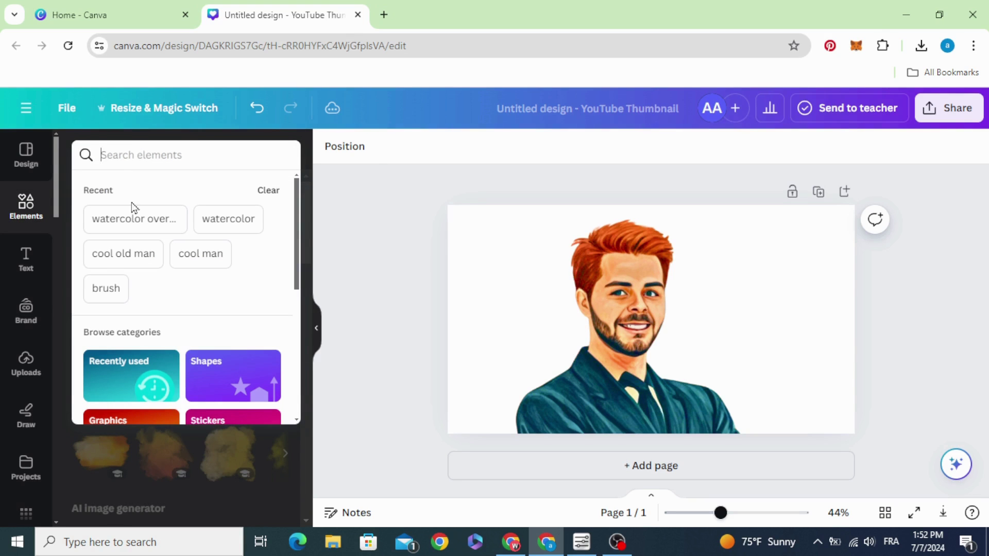
type("waterc")
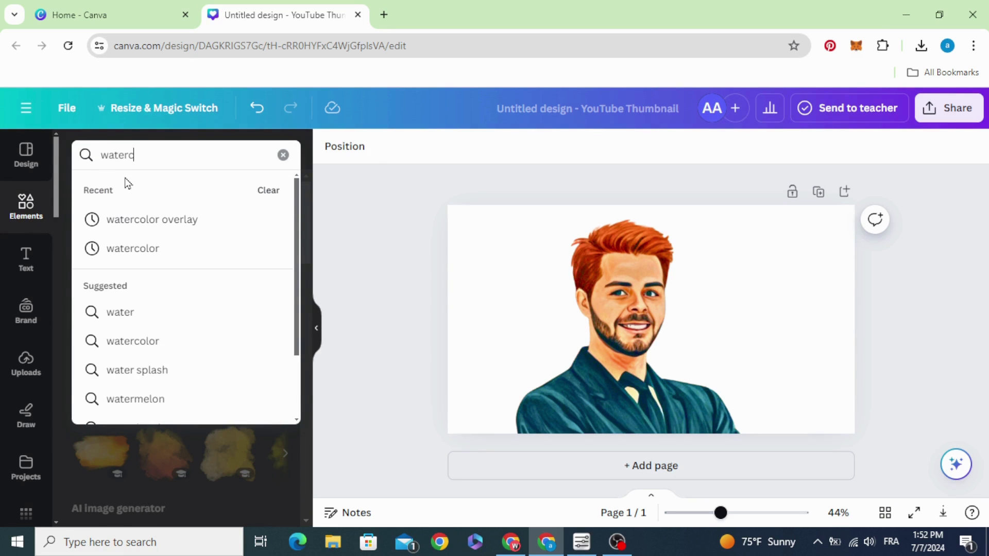
type("olo")
type("r")
key("Return")
left_click(125, 188)
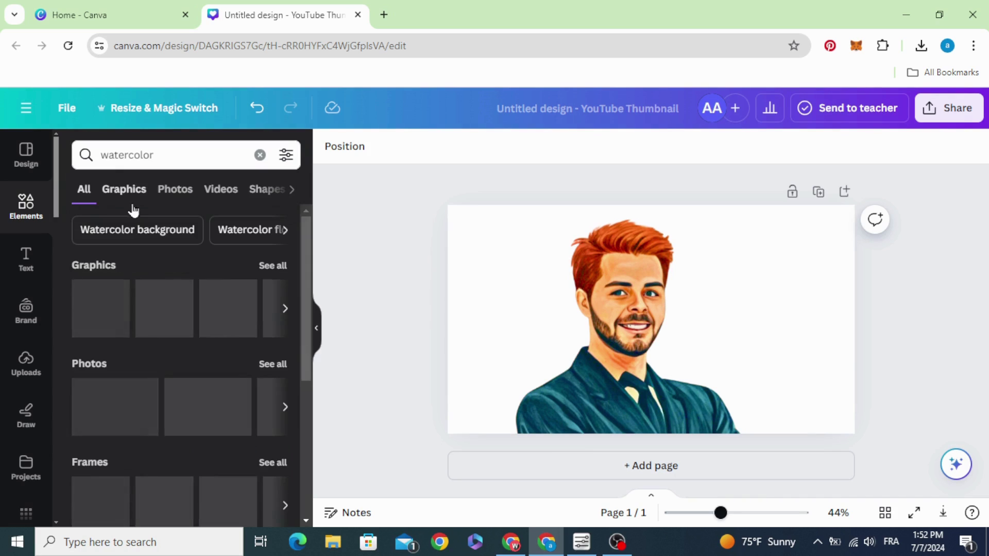
left_click(286, 155)
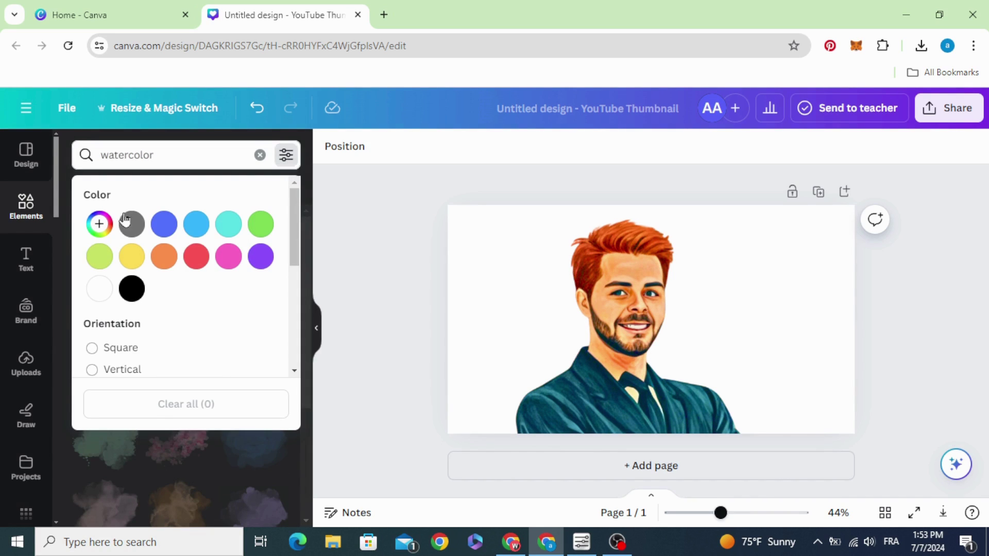
left_click(134, 256)
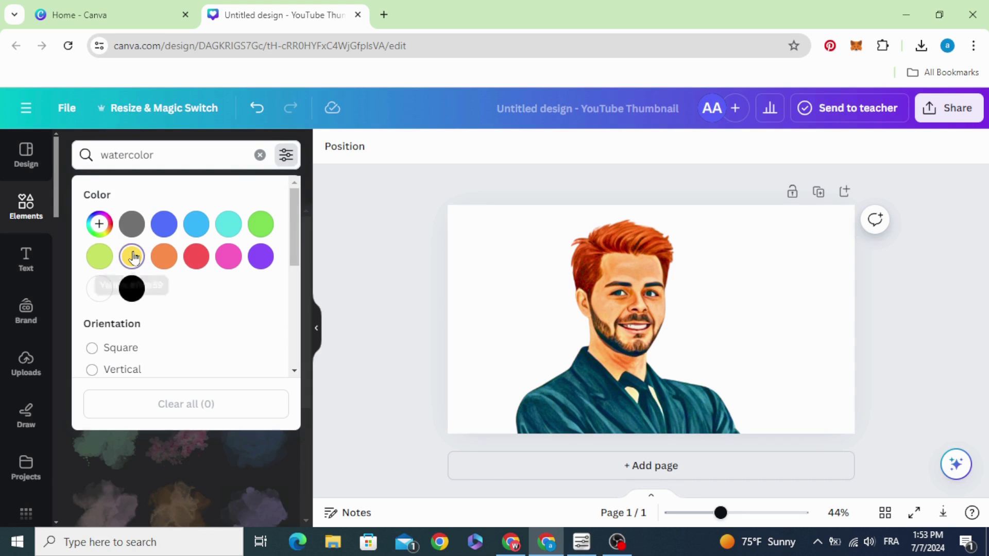
left_click(285, 156)
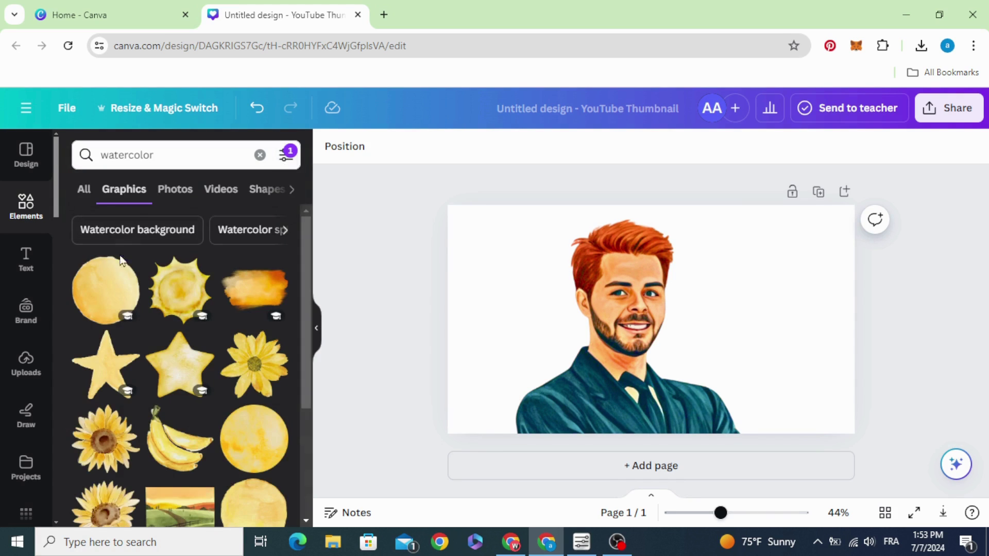
Step: Add the orange watercolor splash, enlarge it across the page and send it behind the avatar
left_click(248, 287)
left_click_drag(507, 411, 408, 469)
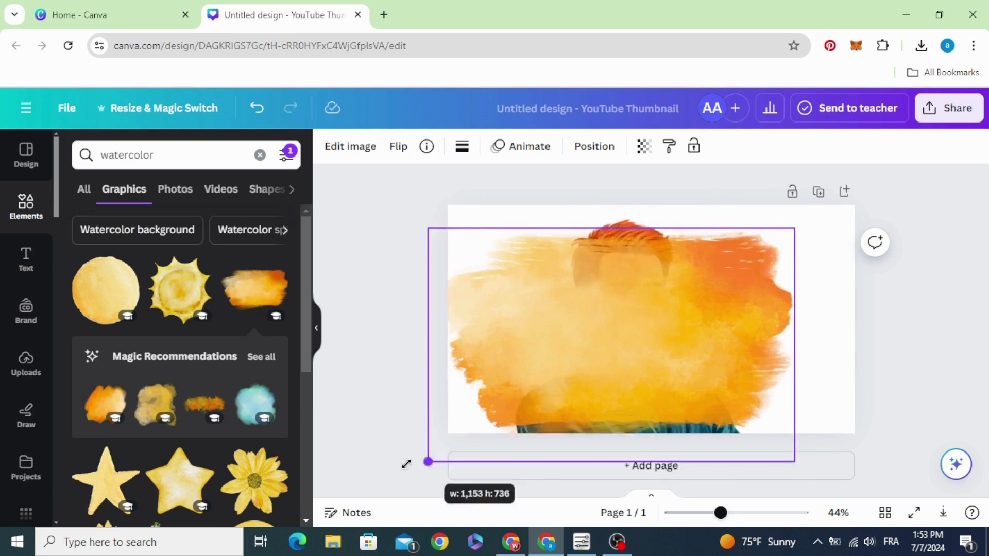
mouse_move(558, 364)
left_mouse_down()
mouse_move(572, 352)
mouse_move(576, 364)
left_mouse_up()
right_click(576, 364)
mouse_move(684, 269)
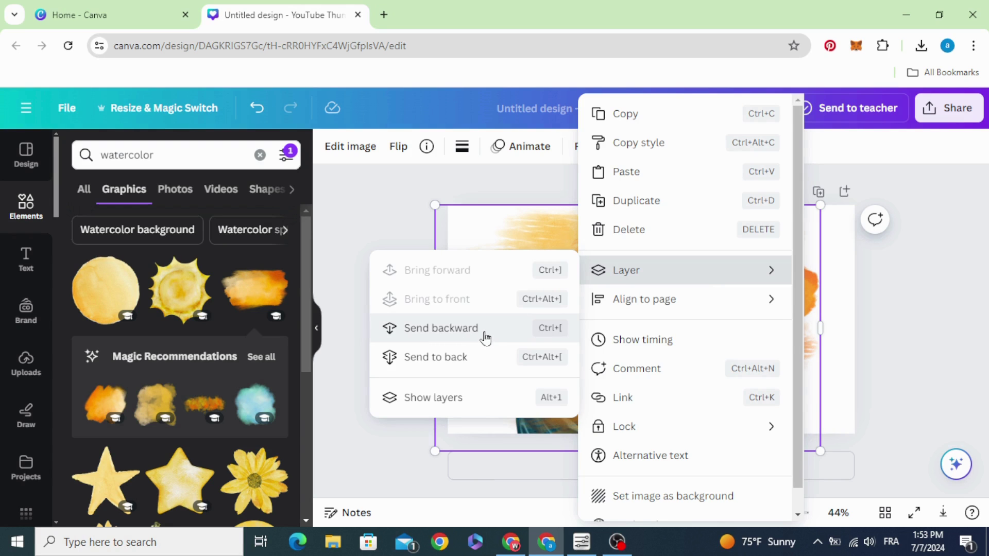
left_click(485, 338)
Step: Position the avatar to the right over the watercolor splash
left_click_drag(572, 351, 608, 356)
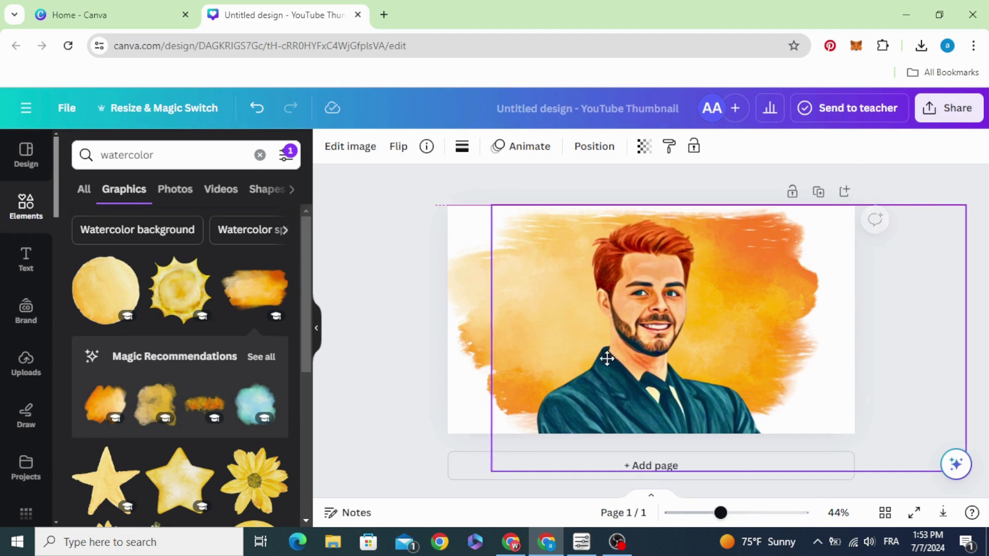
left_click_drag(457, 289, 470, 289)
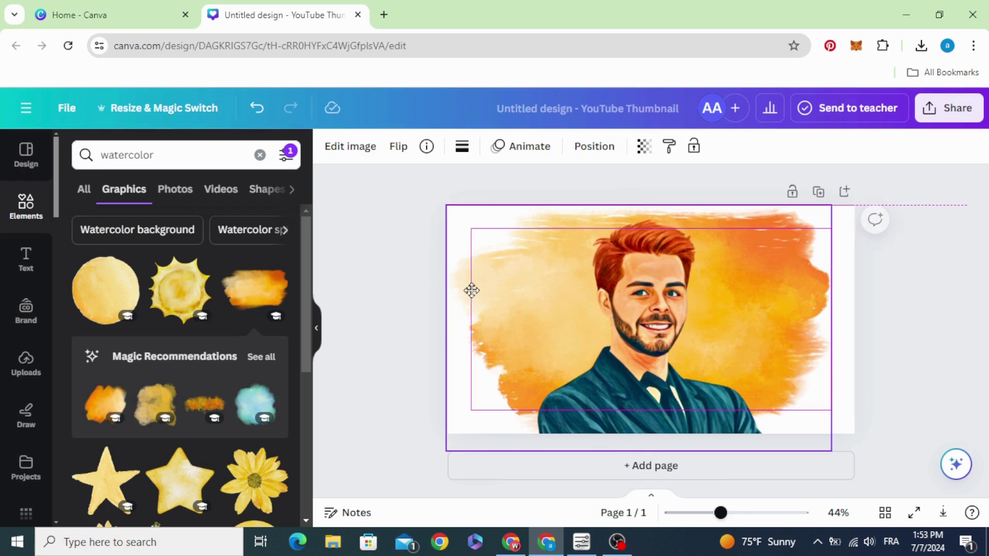
left_click_drag(721, 512, 732, 512)
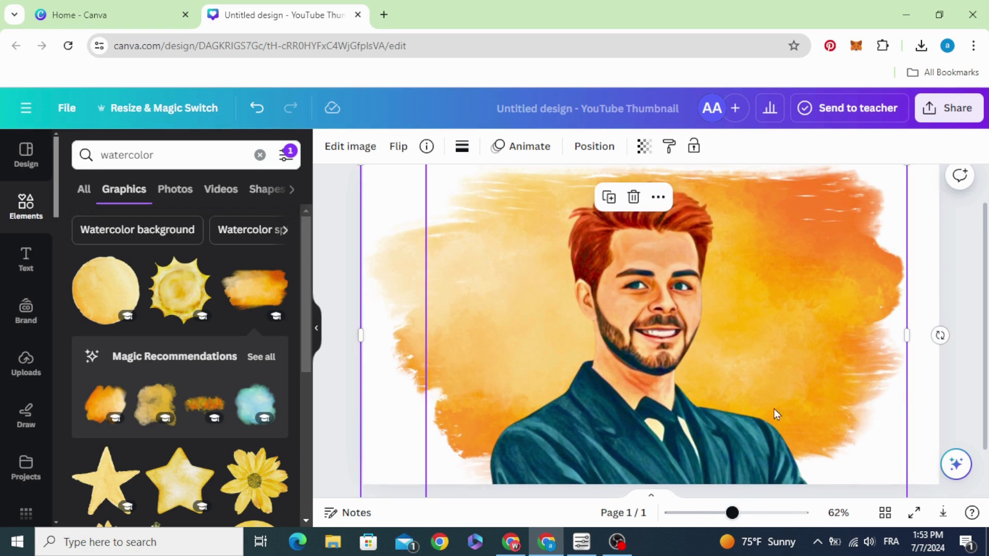